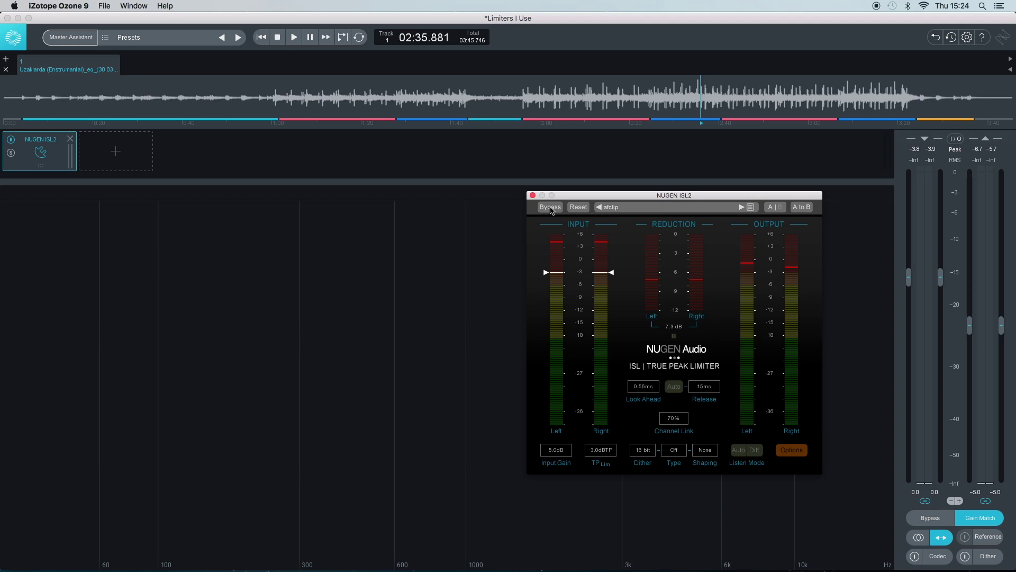
Examine the ISL2 limiter's listen mode and preset list, and compare its A and B settings
{"action": "left_click", "coordinate": [738, 451]}
{"action": "left_click", "coordinate": [738, 450]}
{"action": "left_click", "coordinate": [751, 208]}
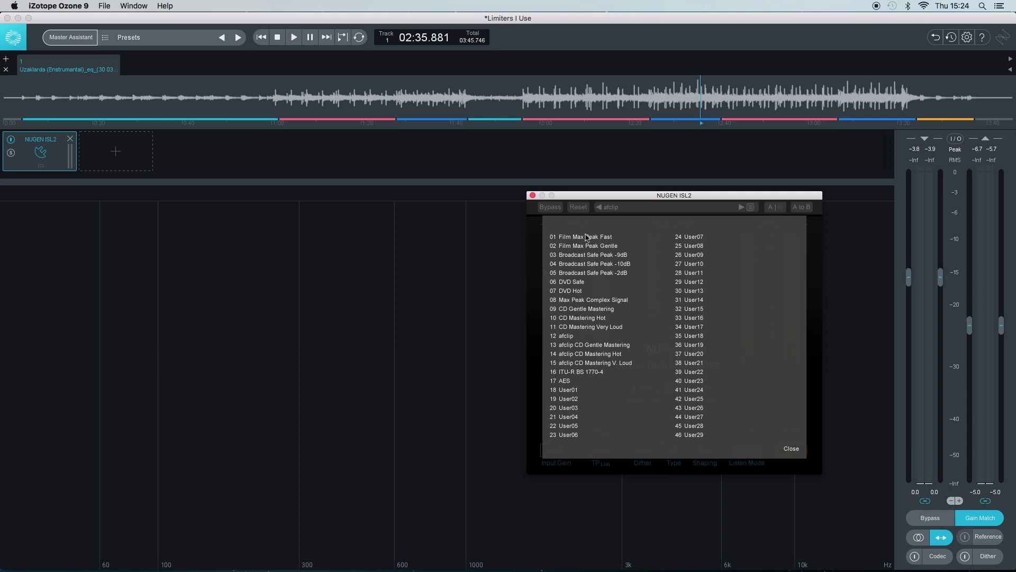
{"action": "left_click", "coordinate": [751, 207]}
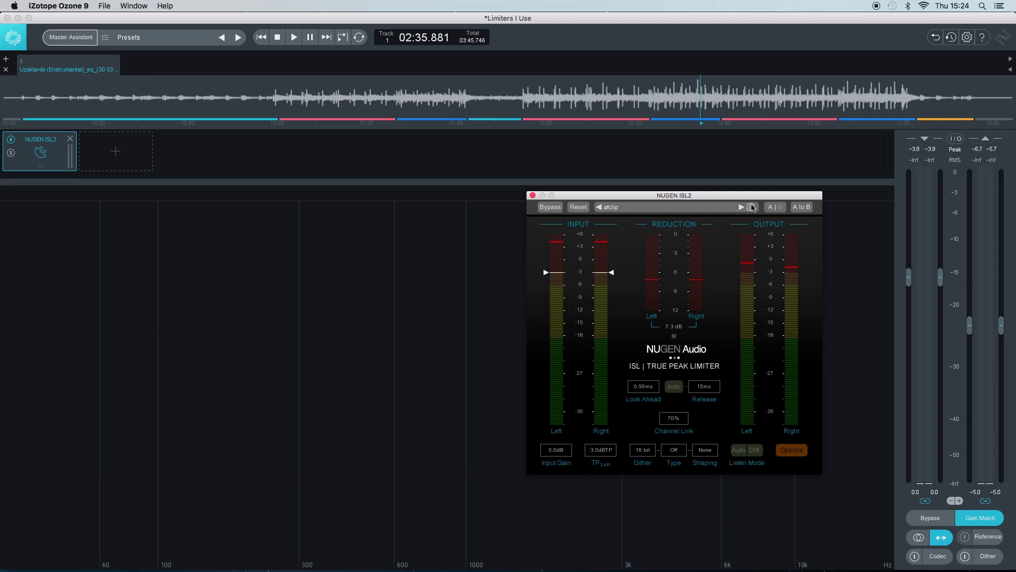
{"action": "left_click", "coordinate": [780, 207]}
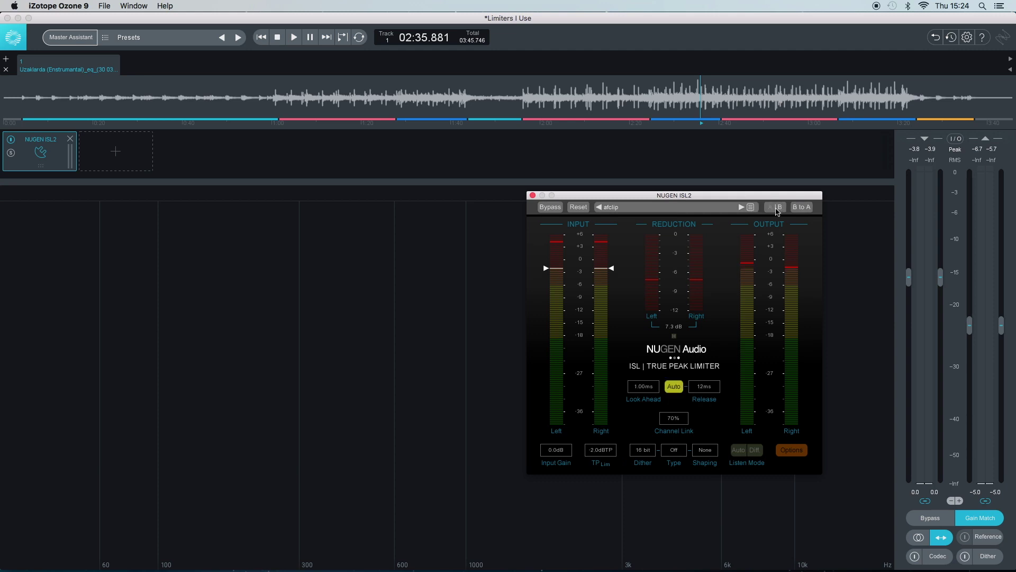
{"action": "left_click", "coordinate": [773, 209]}
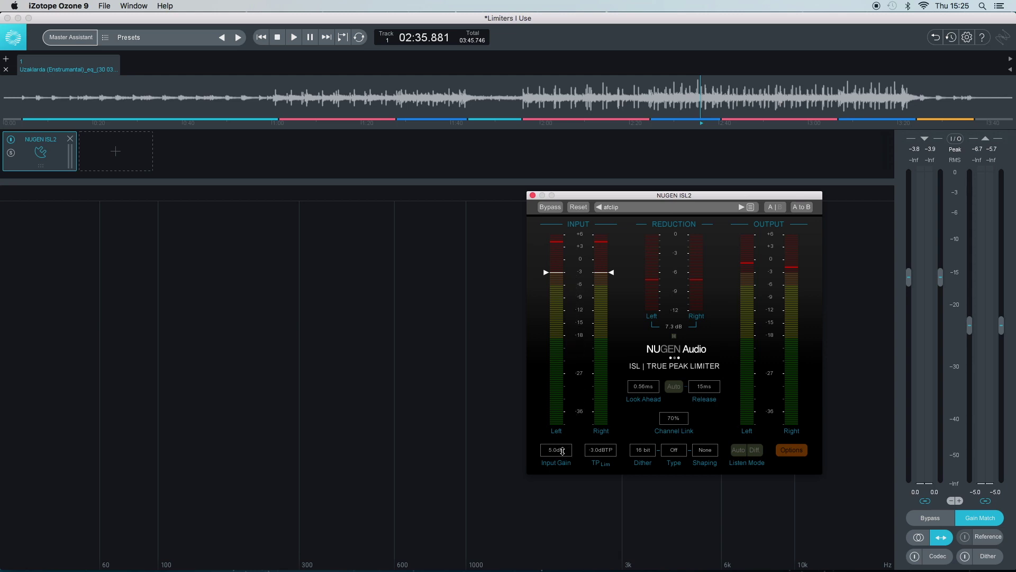
Try a slightly lower input gain on the limiter and return it to 5 dB
{"action": "left_click_drag", "start_coordinate": [563, 444], "coordinate": [563, 448]}
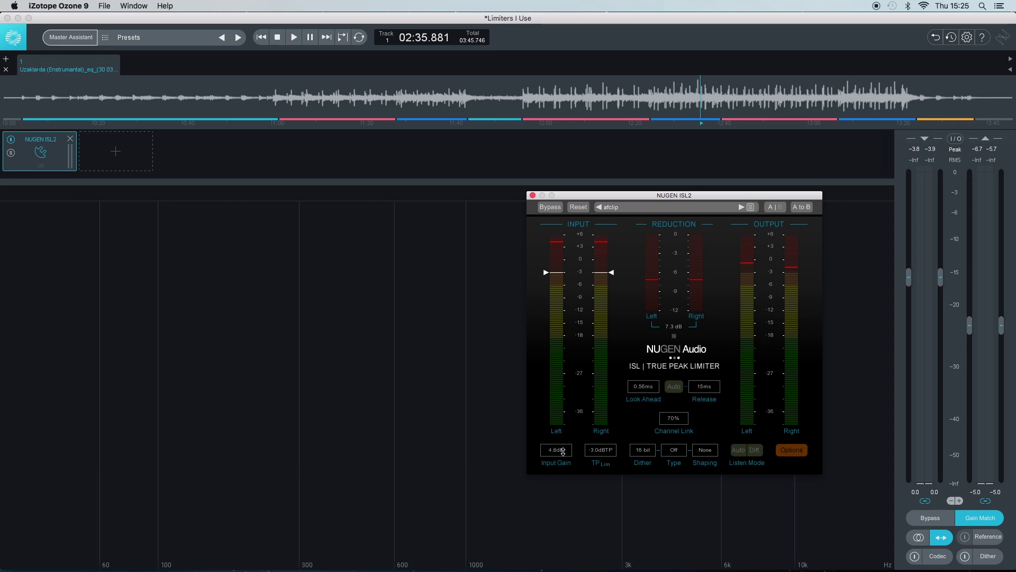
{"action": "double_click", "coordinate": [559, 453]}
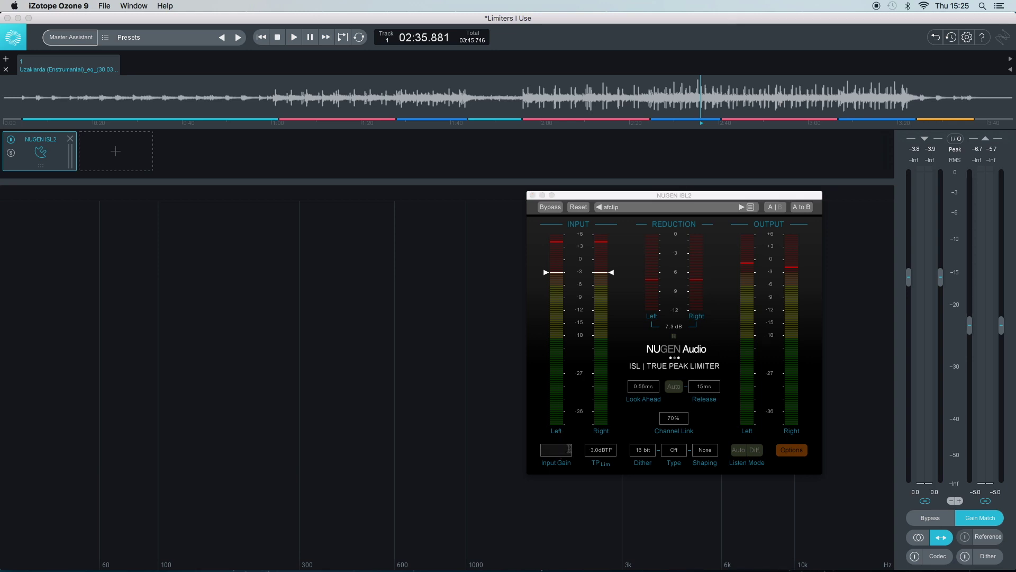
{"action": "type", "text": "5"}
{"action": "key", "text": "Return"}
Try other true peak limit values on the limiter and return the limit to -3 dBTP
{"action": "left_click_drag", "start_coordinate": [606, 453], "coordinate": [604, 459]}
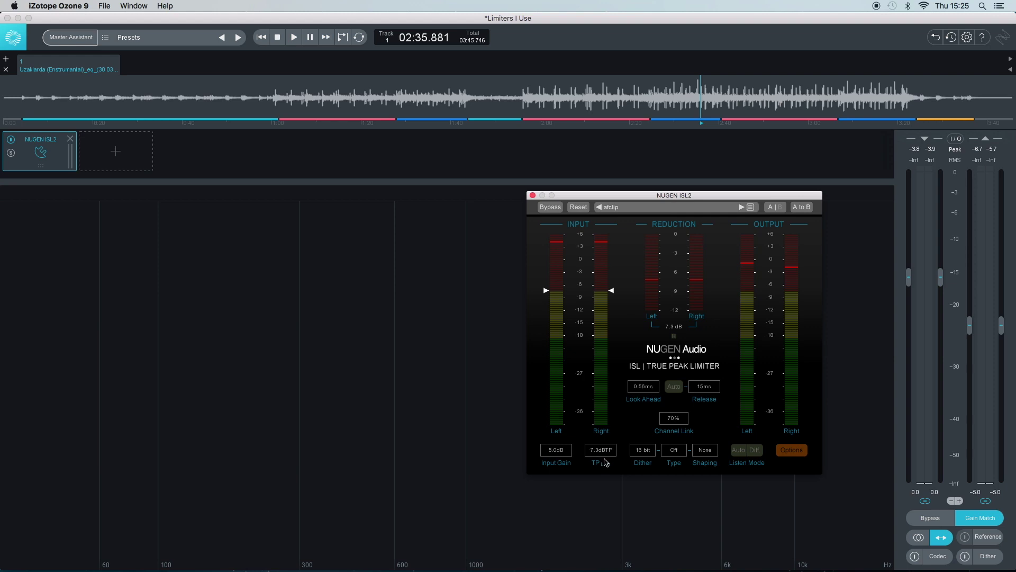
{"action": "double_click", "coordinate": [598, 454]}
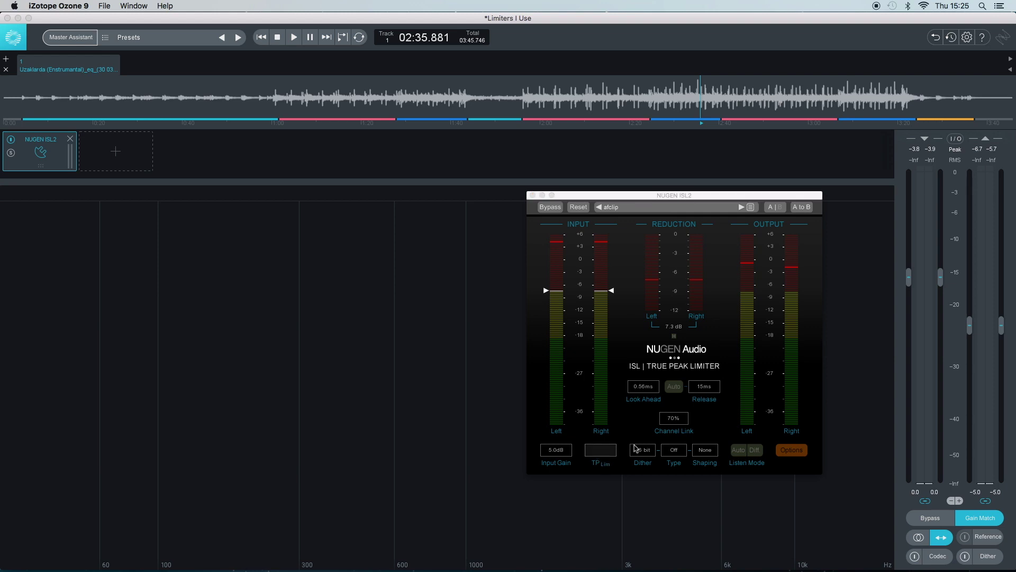
{"action": "type", "text": "-3"}
{"action": "key", "text": "Return"}
{"action": "mouse_move", "coordinate": [608, 270]}
{"action": "left_mouse_down"}
{"action": "mouse_move", "coordinate": [613, 290]}
{"action": "mouse_move", "coordinate": [613, 275]}
{"action": "left_mouse_up"}
{"action": "double_click", "coordinate": [600, 452]}
{"action": "type", "text": "-3"}
{"action": "key", "text": "Return"}
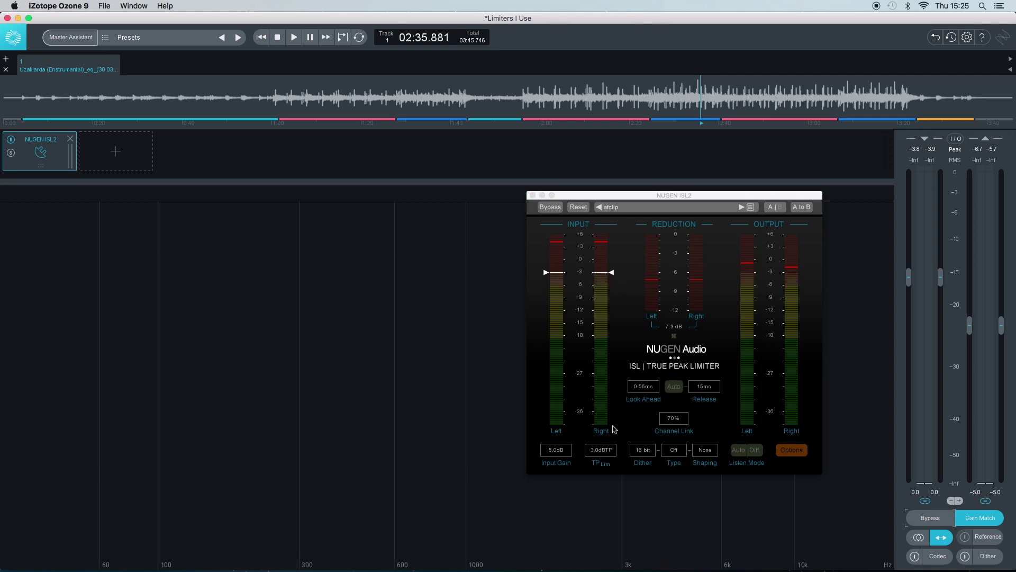
Check the limiter's gain reduction history graph and set the release to 53 ms, leaving automatic release off
{"action": "left_click", "coordinate": [675, 337]}
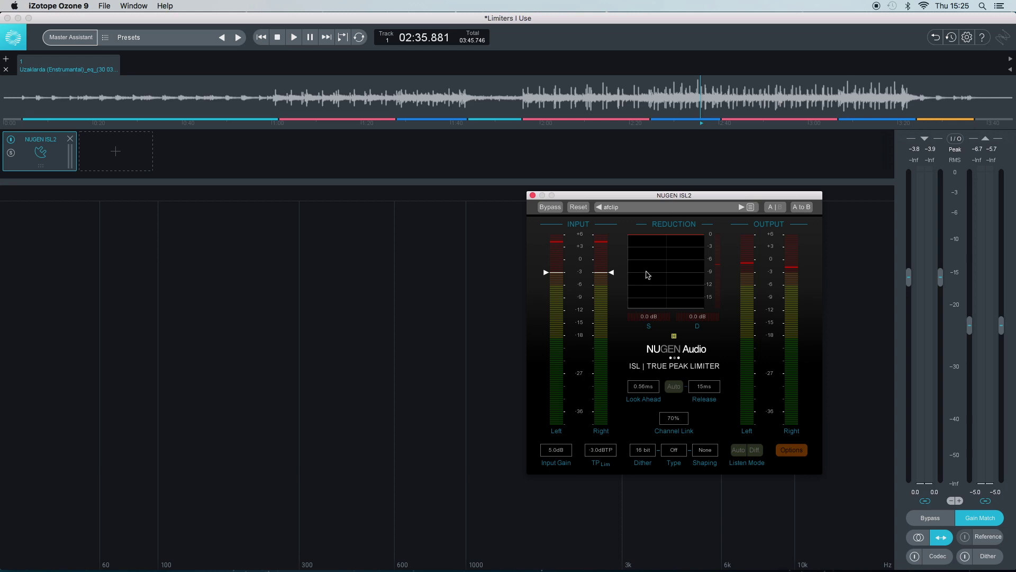
{"action": "left_click", "coordinate": [675, 336]}
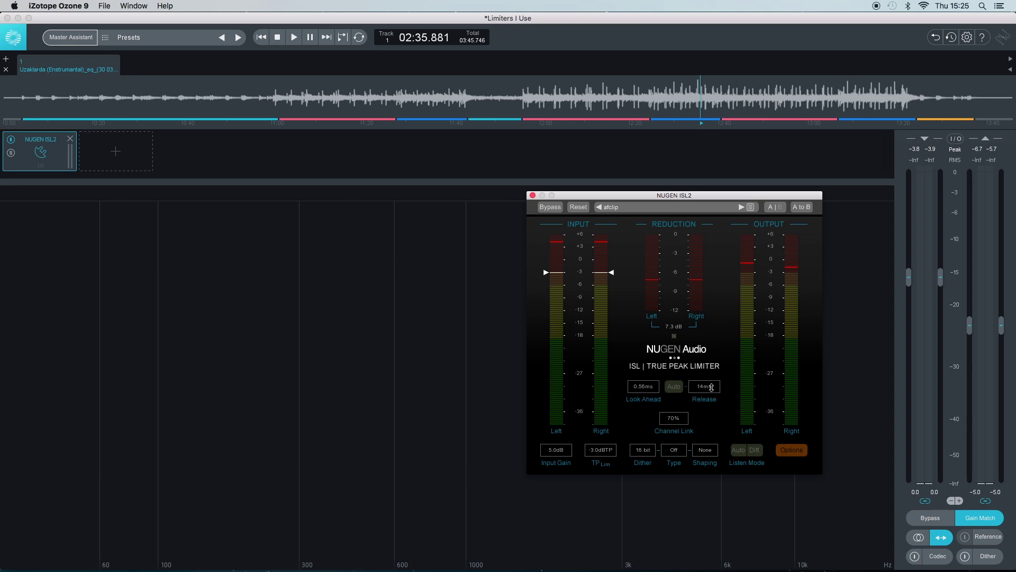
{"action": "mouse_move", "coordinate": [712, 372]}
{"action": "left_mouse_down"}
{"action": "mouse_move", "coordinate": [712, 328]}
{"action": "mouse_move", "coordinate": [710, 382]}
{"action": "left_mouse_up"}
{"action": "left_click", "coordinate": [676, 390]}
{"action": "left_click", "coordinate": [677, 391]}
{"action": "mouse_move", "coordinate": [678, 421]}
{"action": "left_mouse_down"}
{"action": "mouse_move", "coordinate": [678, 400]}
{"action": "mouse_move", "coordinate": [678, 417]}
{"action": "left_mouse_up"}
Set the limiter's dither to 24 bit with type Off and shaping None
{"action": "left_click", "coordinate": [646, 450]}
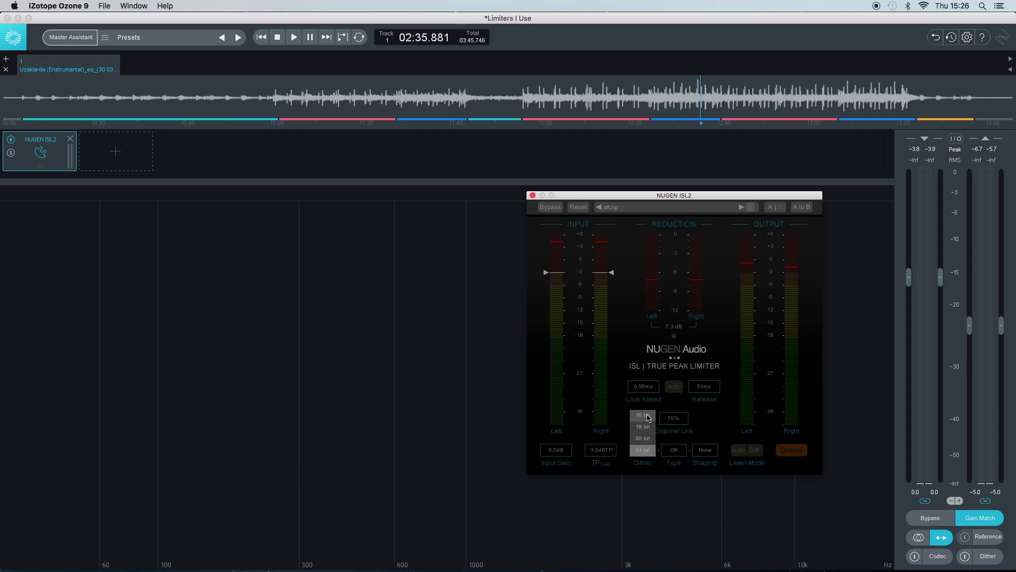
{"action": "left_click", "coordinate": [646, 454]}
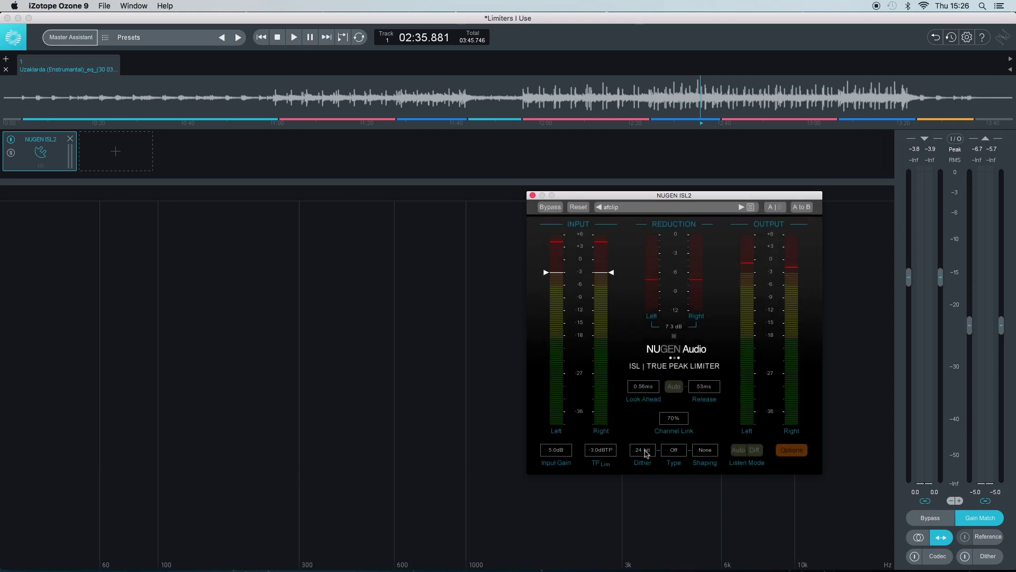
{"action": "left_click", "coordinate": [678, 453]}
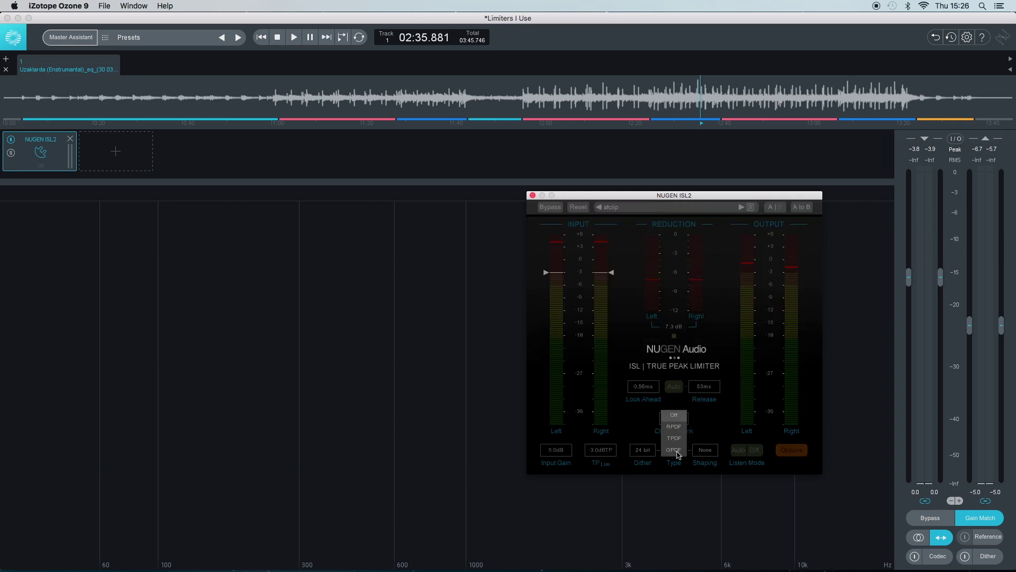
{"action": "left_click", "coordinate": [678, 416]}
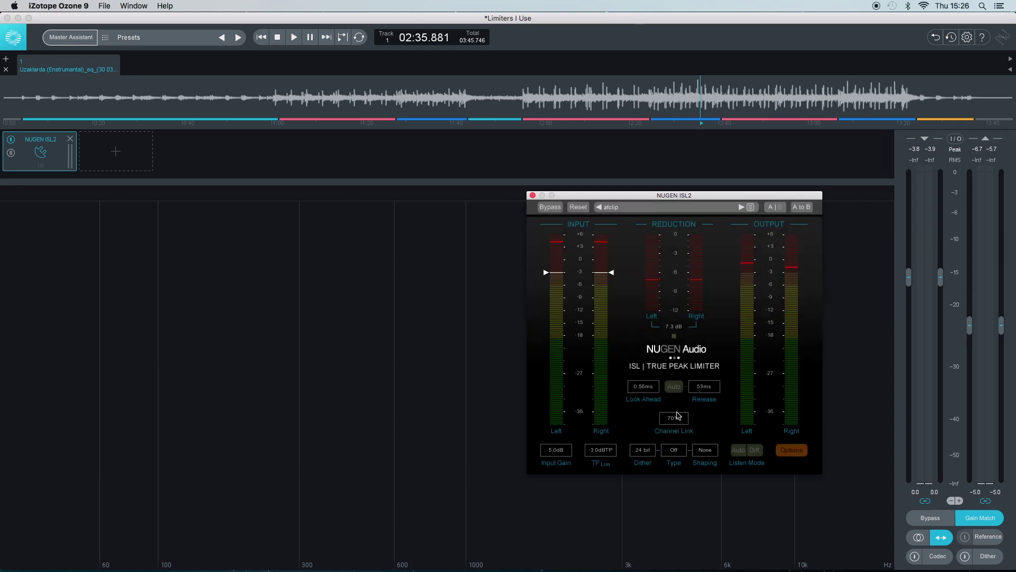
{"action": "left_click", "coordinate": [704, 450]}
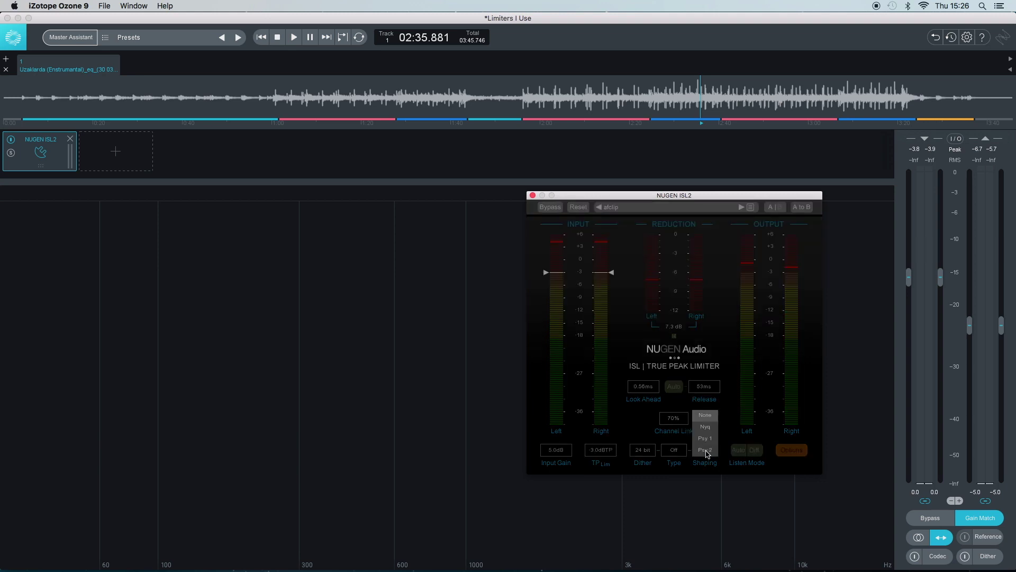
{"action": "left_click", "coordinate": [714, 417]}
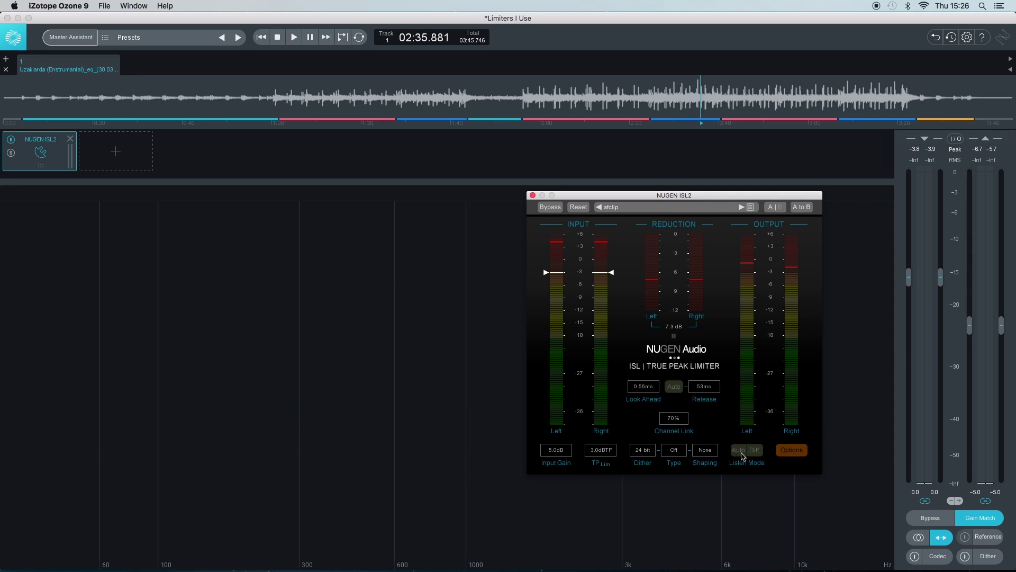
{"action": "left_click", "coordinate": [756, 450]}
{"action": "left_click", "coordinate": [741, 454]}
Play the track and compare the 53 ms manual release limiting with the bypassed signal twice, and stop playback
{"action": "key", "text": "space"}
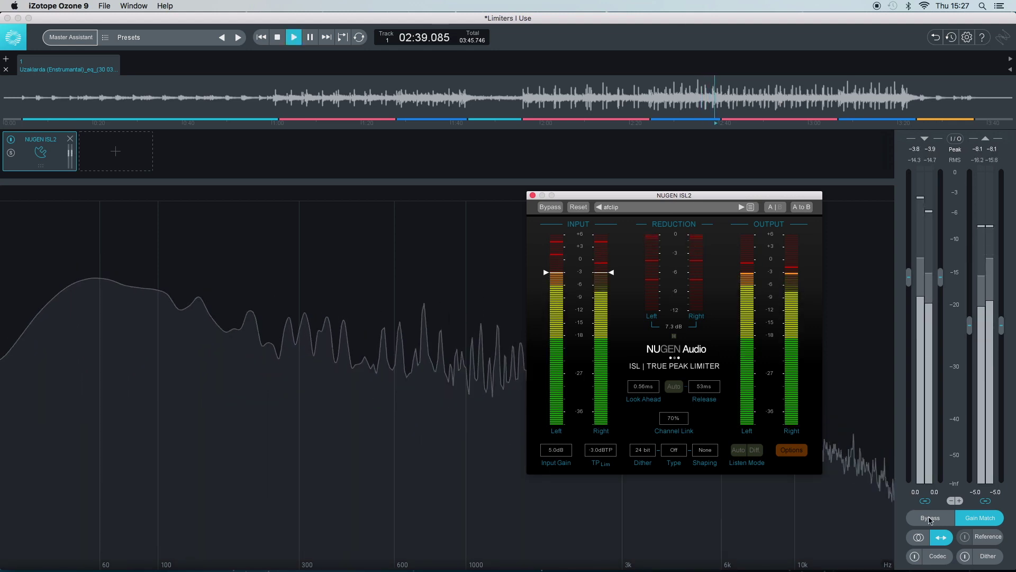
{"action": "left_click", "coordinate": [930, 518]}
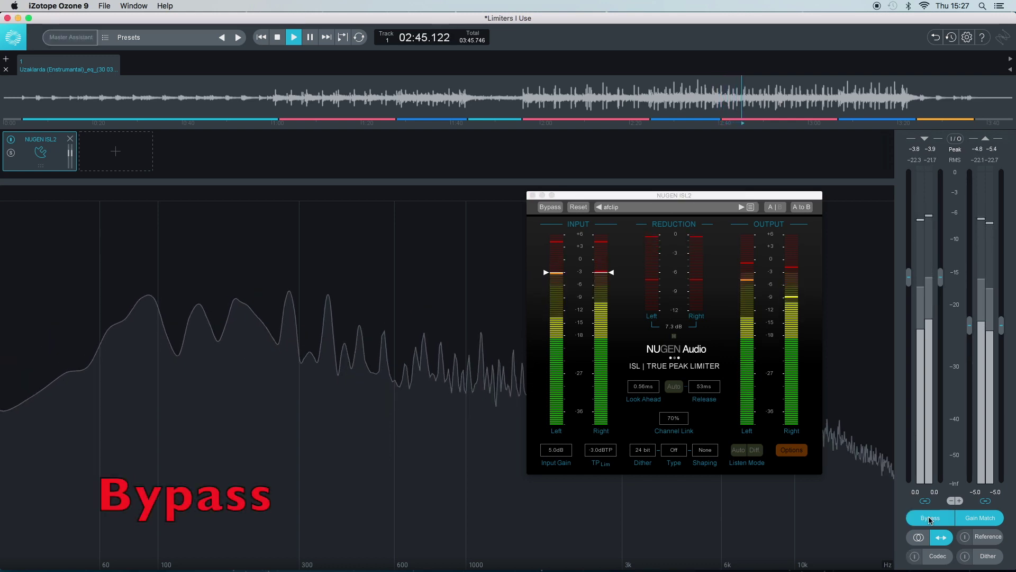
{"action": "left_click", "coordinate": [930, 518]}
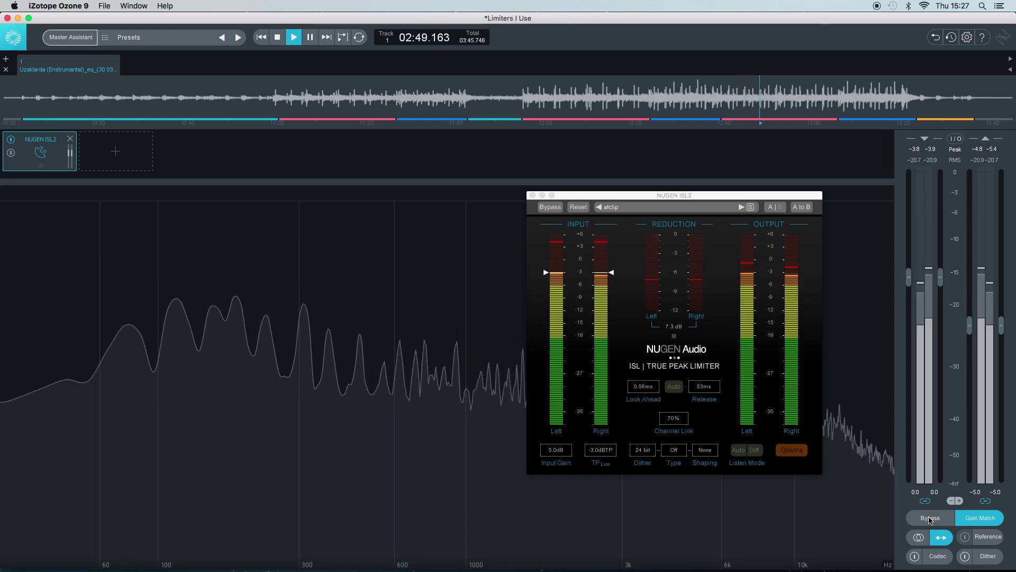
{"action": "left_click", "coordinate": [930, 517]}
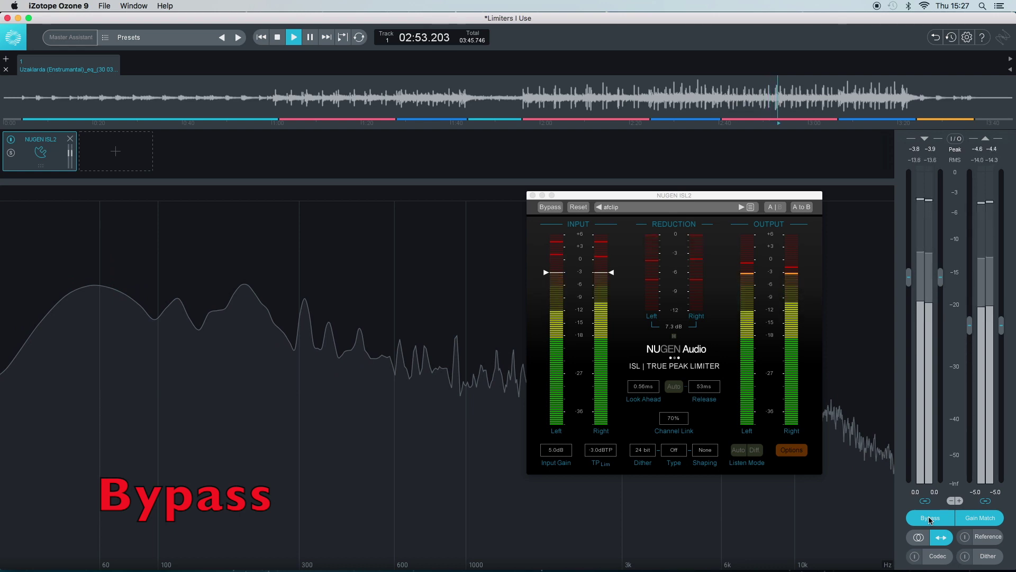
{"action": "left_click", "coordinate": [930, 518]}
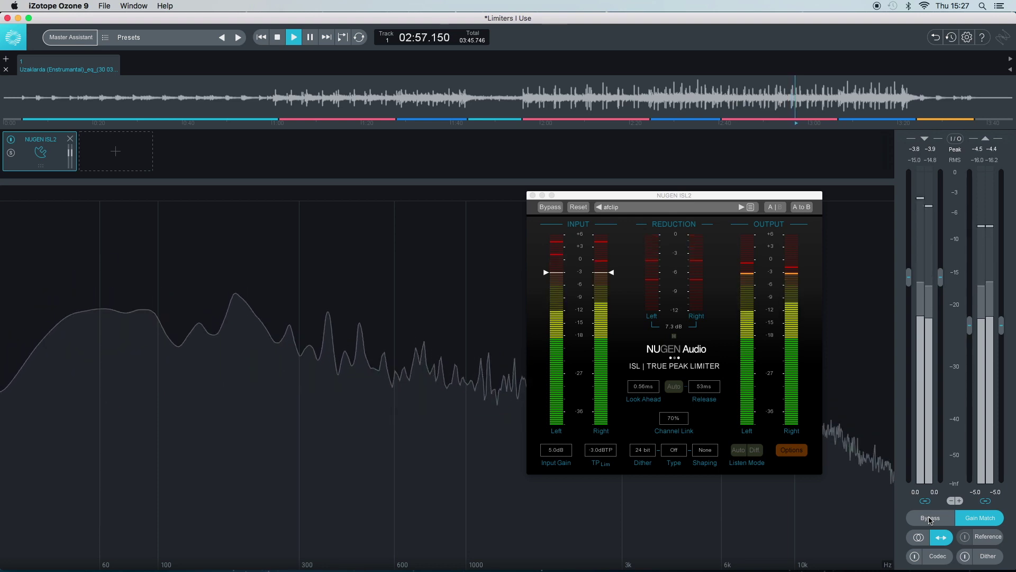
{"action": "key", "text": "space"}
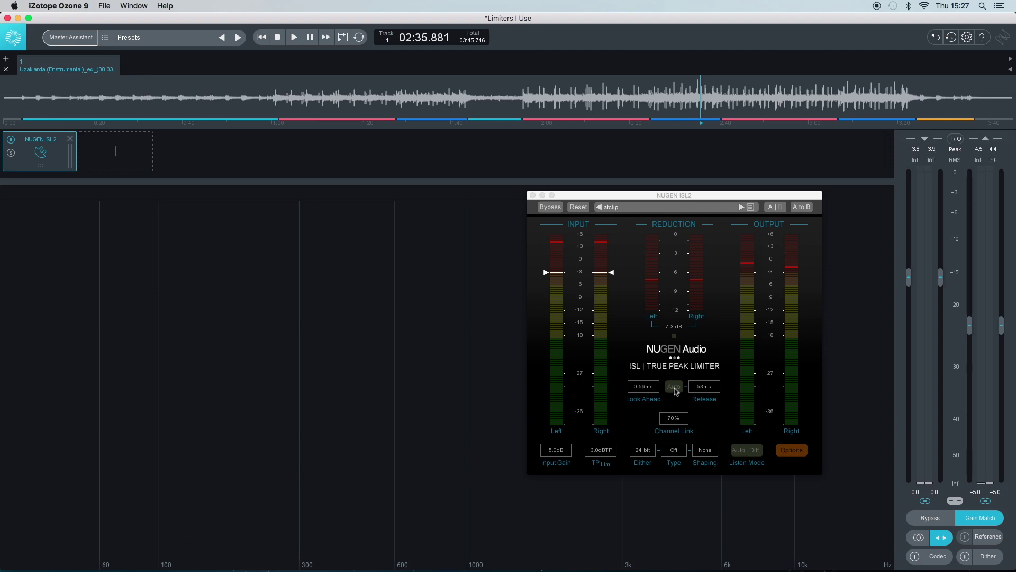
Audition the track with automatic release enabled against the bypassed signal, and return the limiter to manual release
{"action": "left_click", "coordinate": [674, 388]}
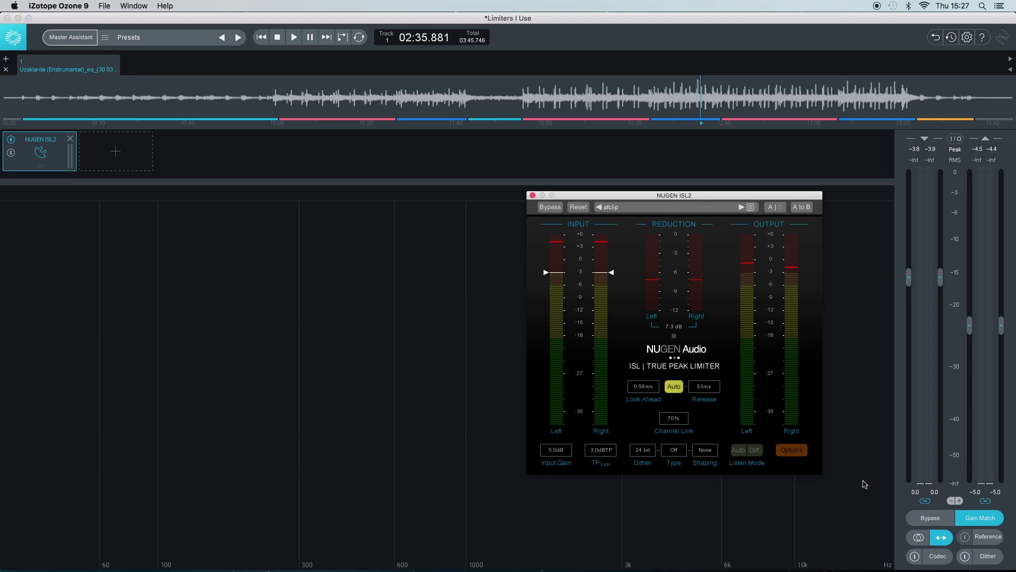
{"action": "key", "text": "space"}
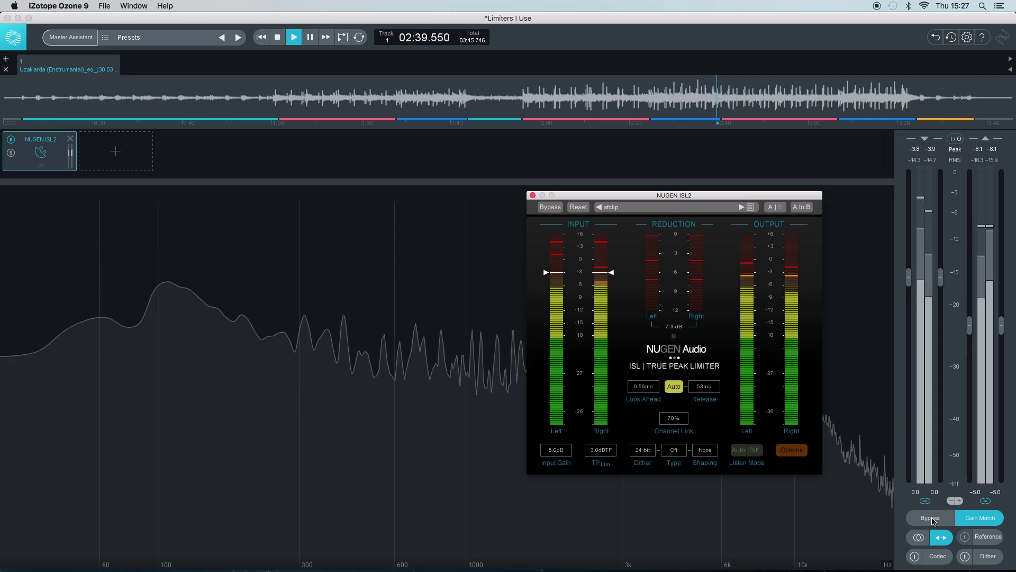
{"action": "left_click", "coordinate": [930, 517]}
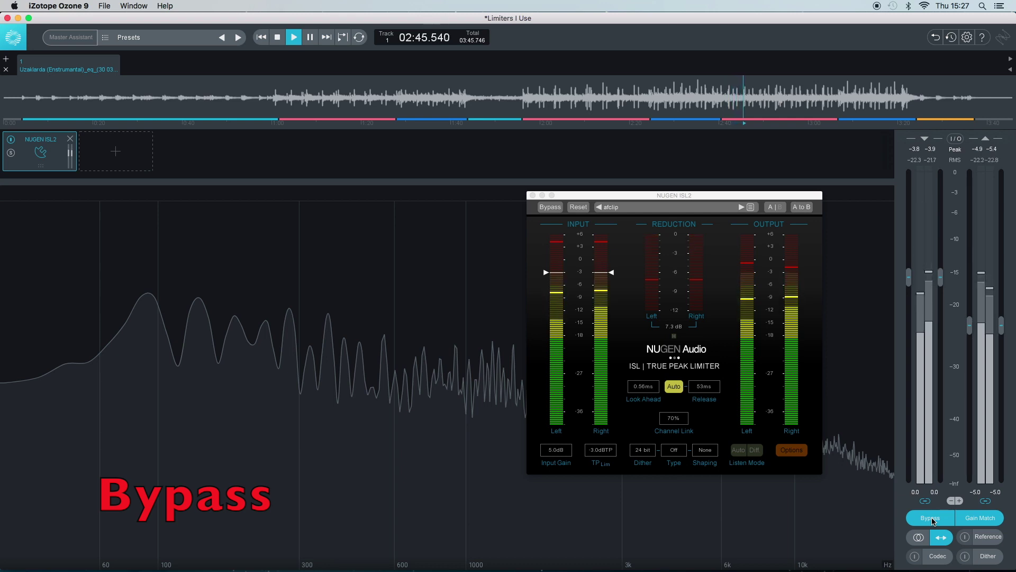
{"action": "left_click", "coordinate": [930, 518]}
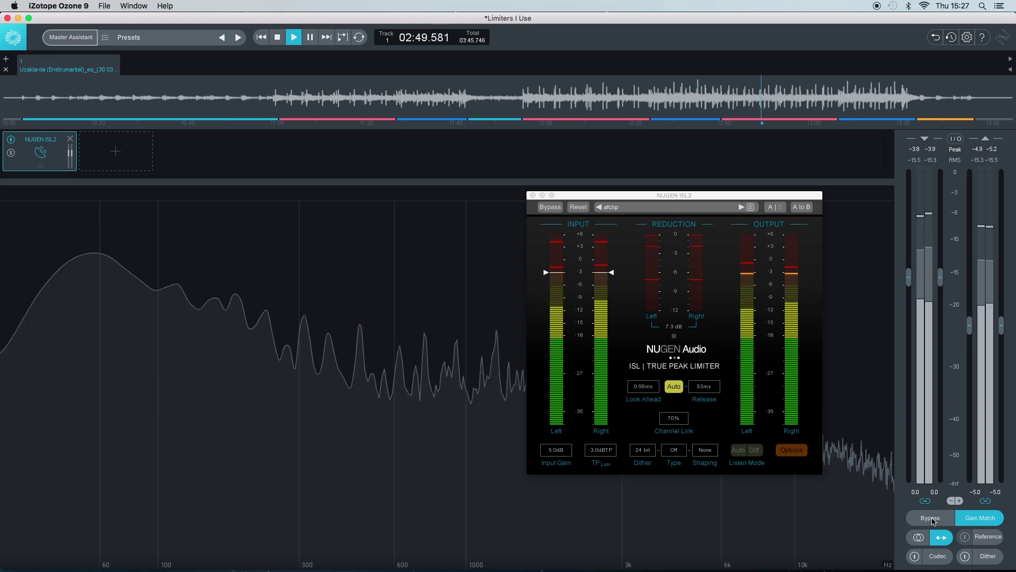
{"action": "left_click", "coordinate": [930, 518]}
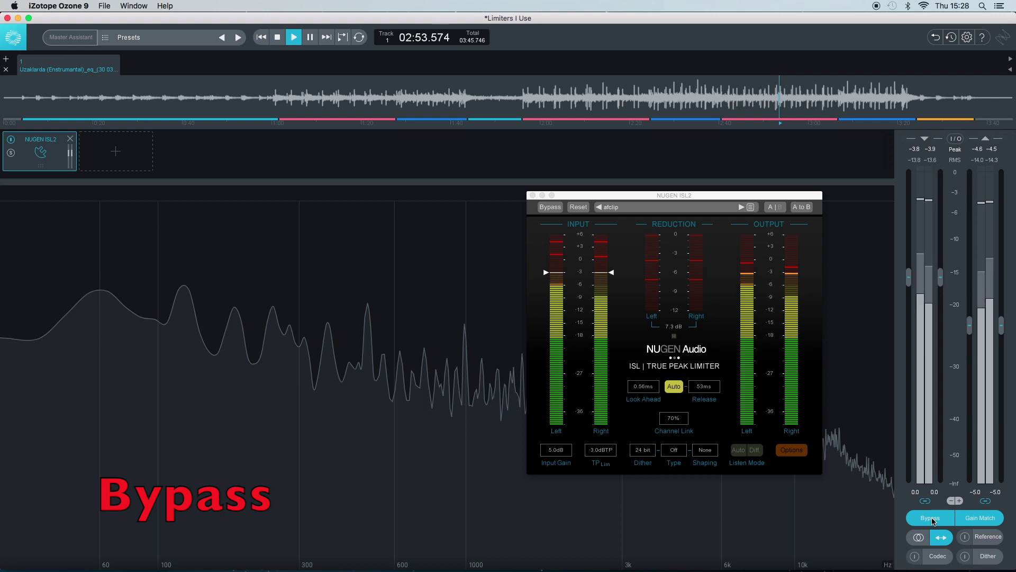
{"action": "left_click", "coordinate": [931, 518]}
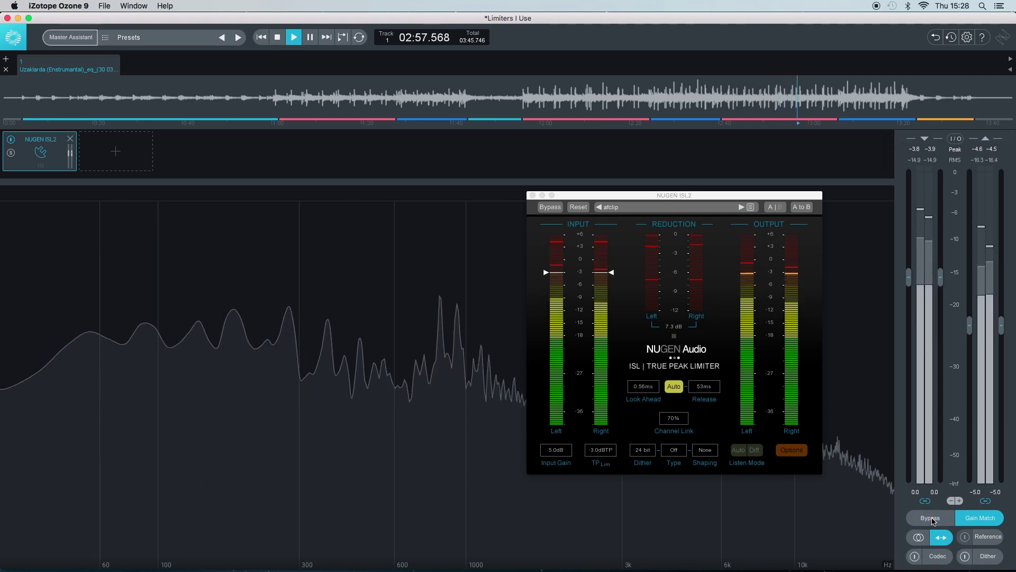
{"action": "key", "text": "space"}
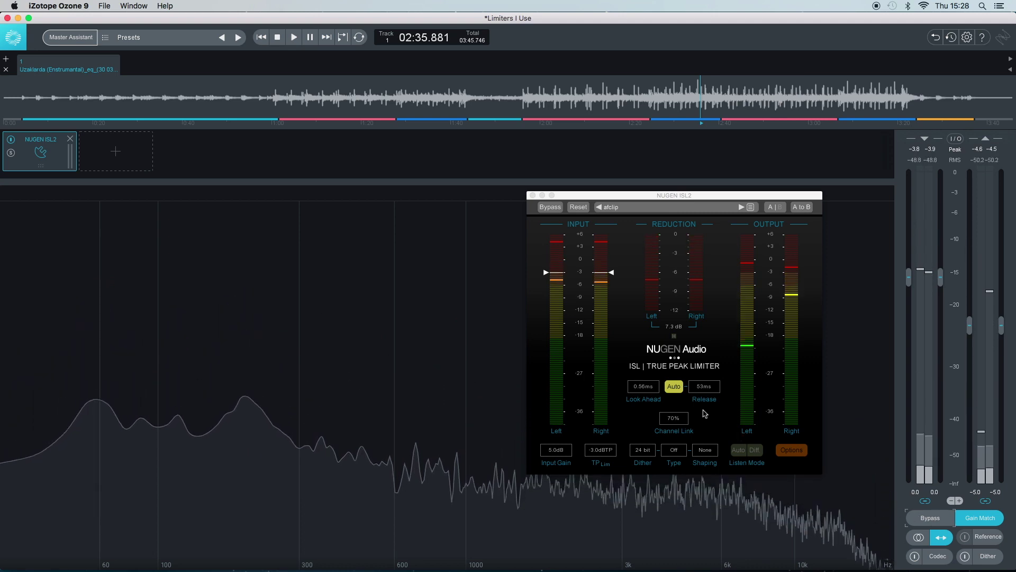
{"action": "left_click", "coordinate": [677, 388]}
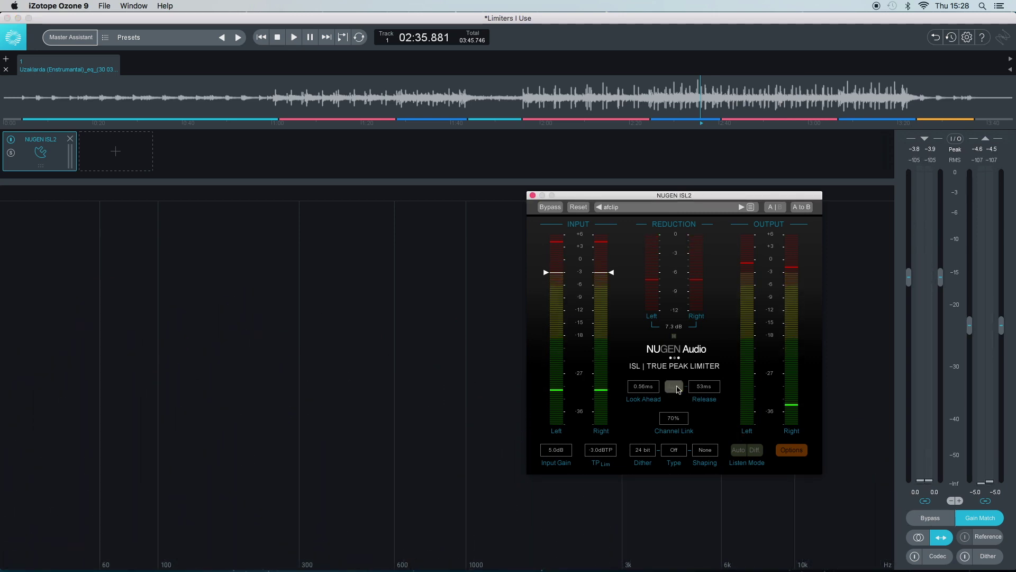
Set the limiter's input gain to 8 dB
{"action": "double_click", "coordinate": [556, 451]}
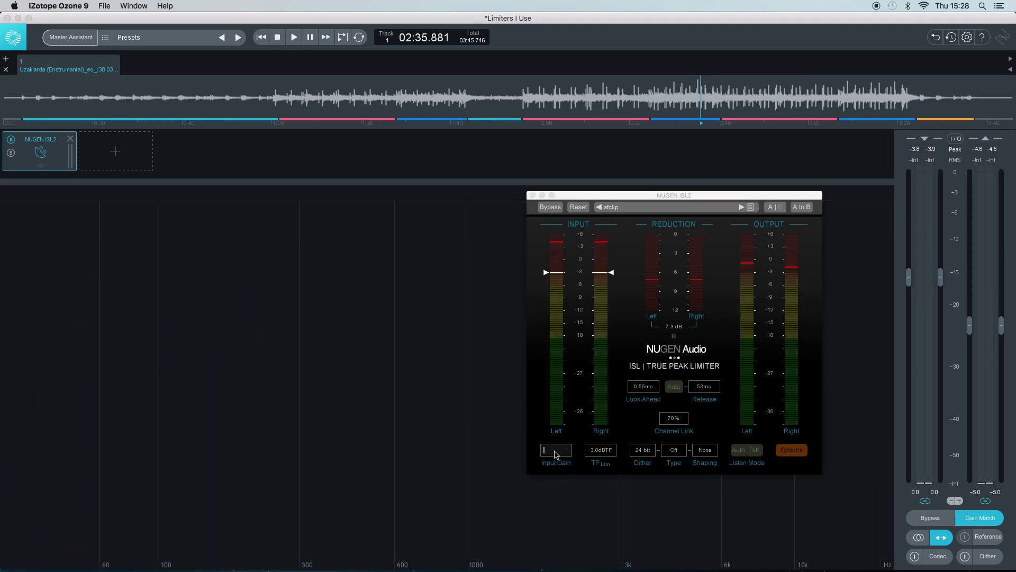
{"action": "type", "text": "8"}
{"action": "key", "text": "Return"}
Play the track with 8 dB input gain and manual release, compare it twice with the bypassed signal, and stop playback
{"action": "key", "text": "space"}
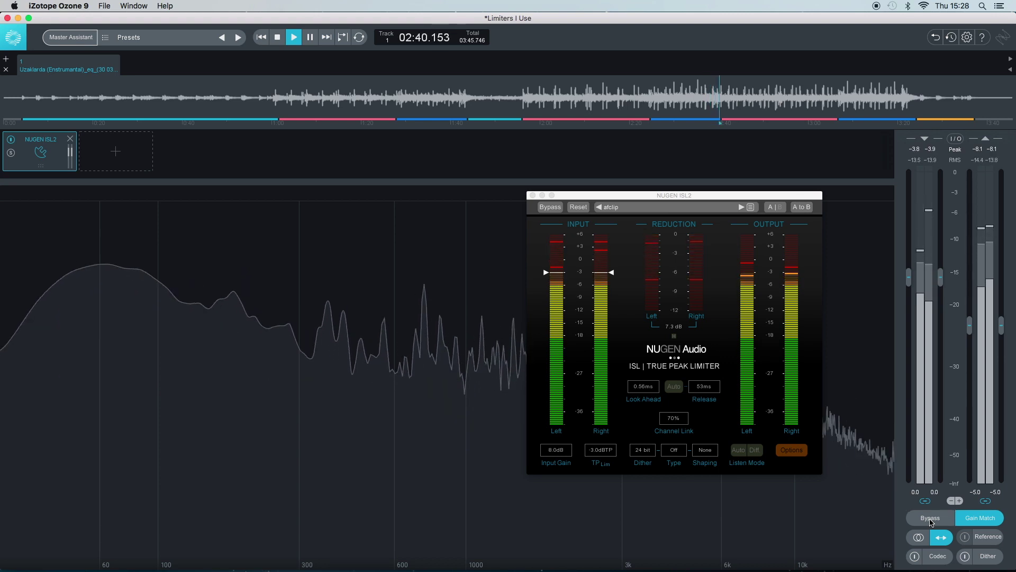
{"action": "left_click", "coordinate": [930, 519]}
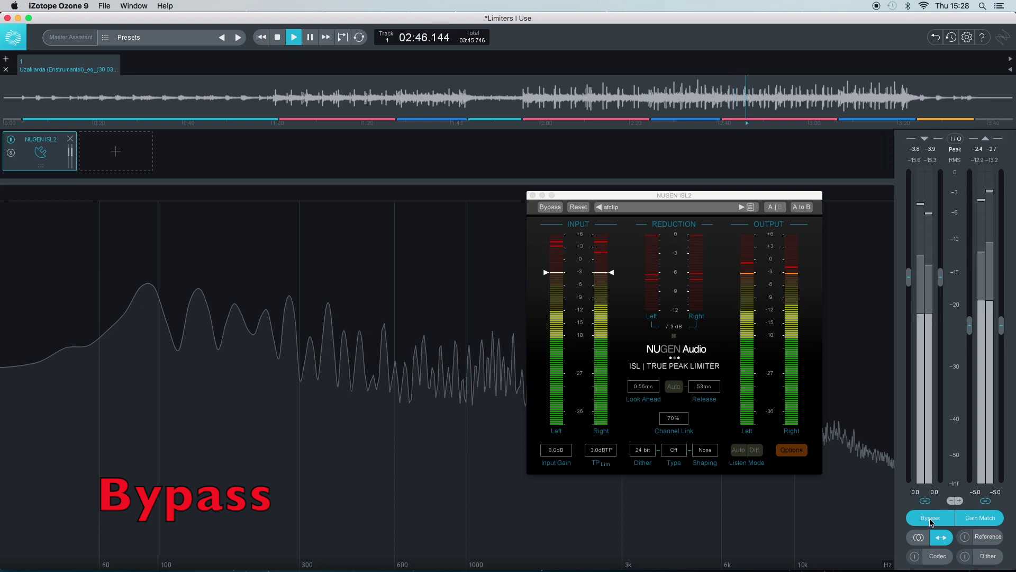
{"action": "left_click", "coordinate": [930, 519]}
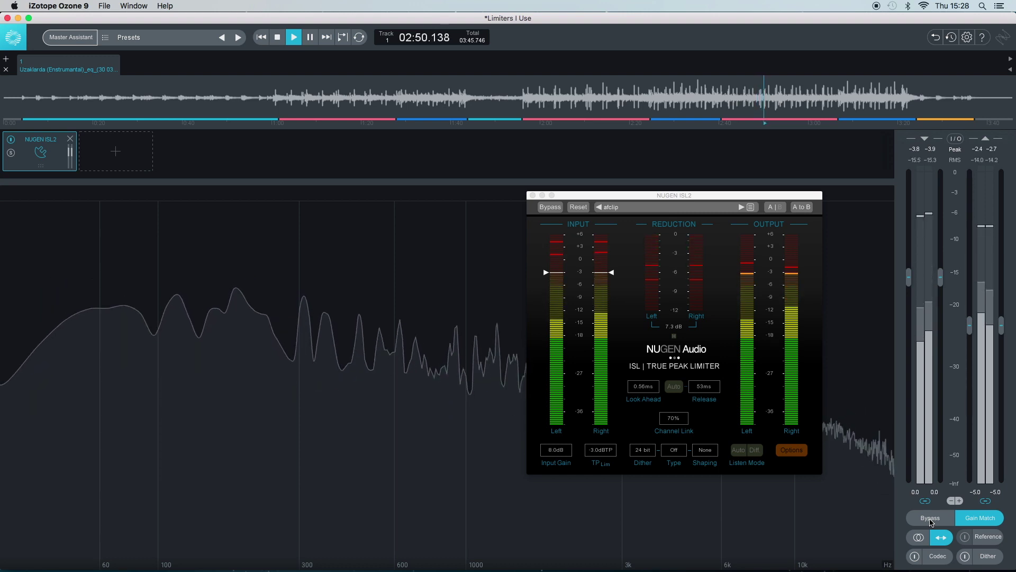
{"action": "left_click", "coordinate": [930, 518]}
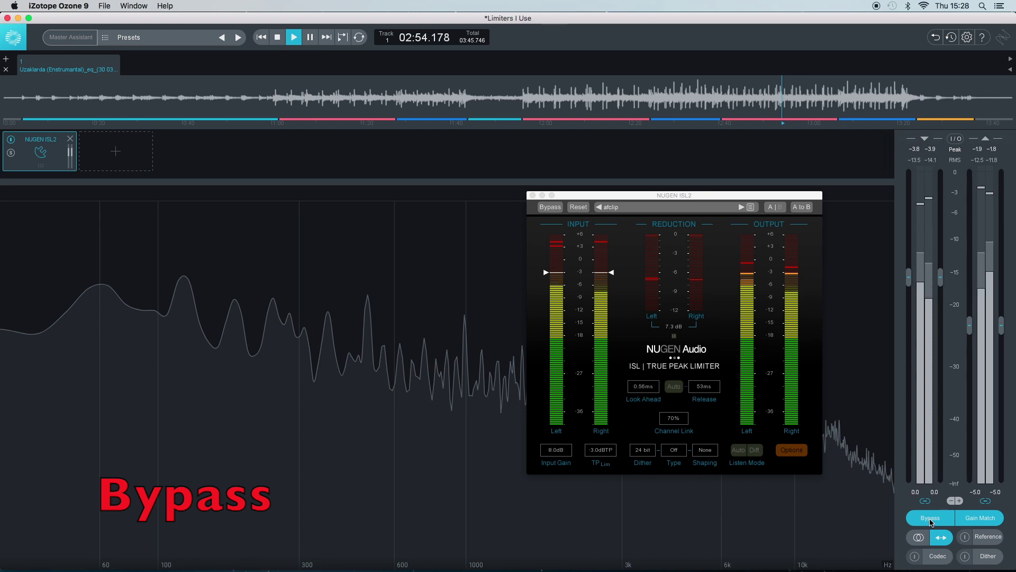
{"action": "left_click", "coordinate": [930, 519]}
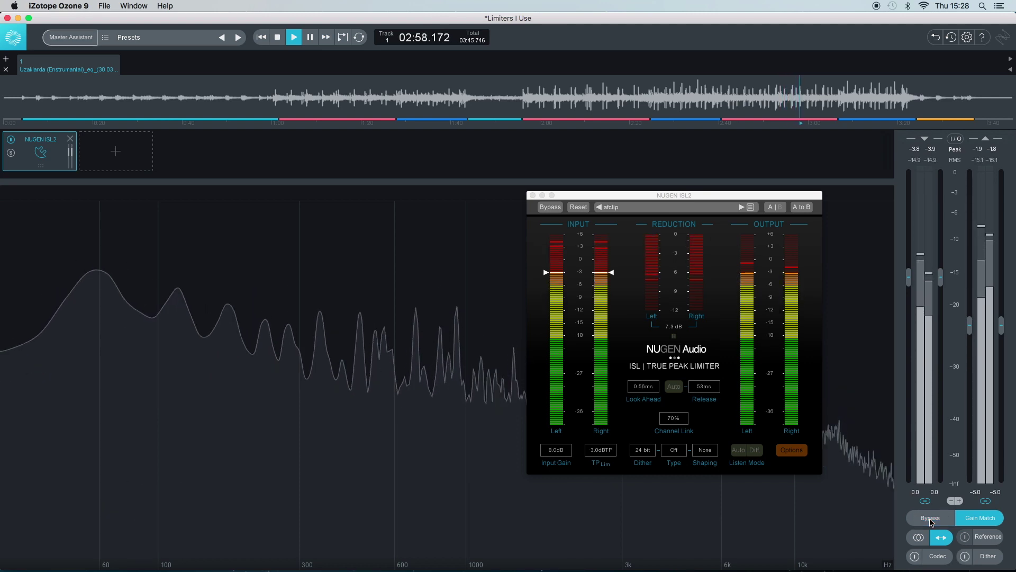
{"action": "key", "text": "space"}
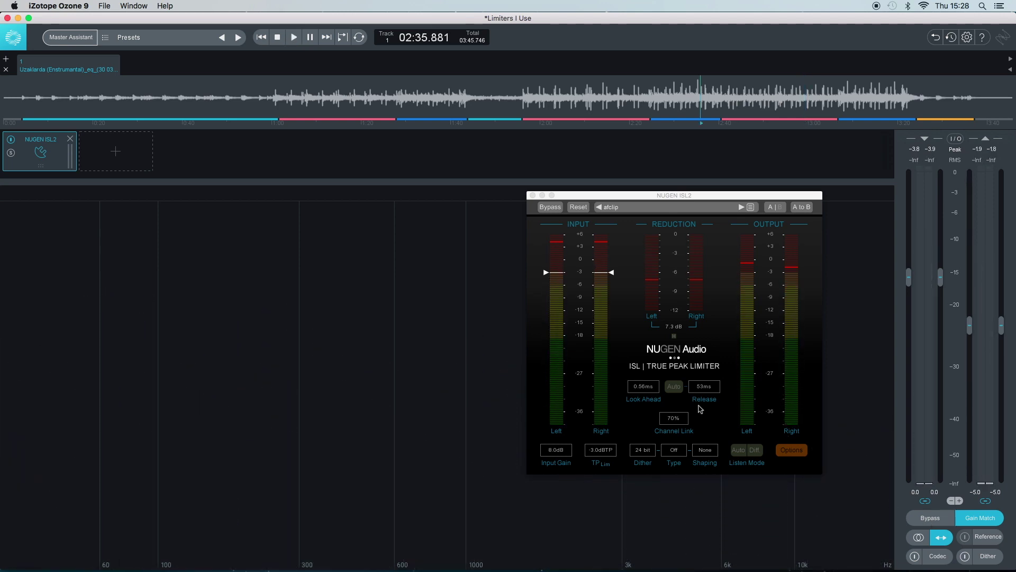
Enable the limiter's automatic release at 8 dB input gain and compare the playing track twice with the bypassed signal
{"action": "left_click", "coordinate": [673, 387]}
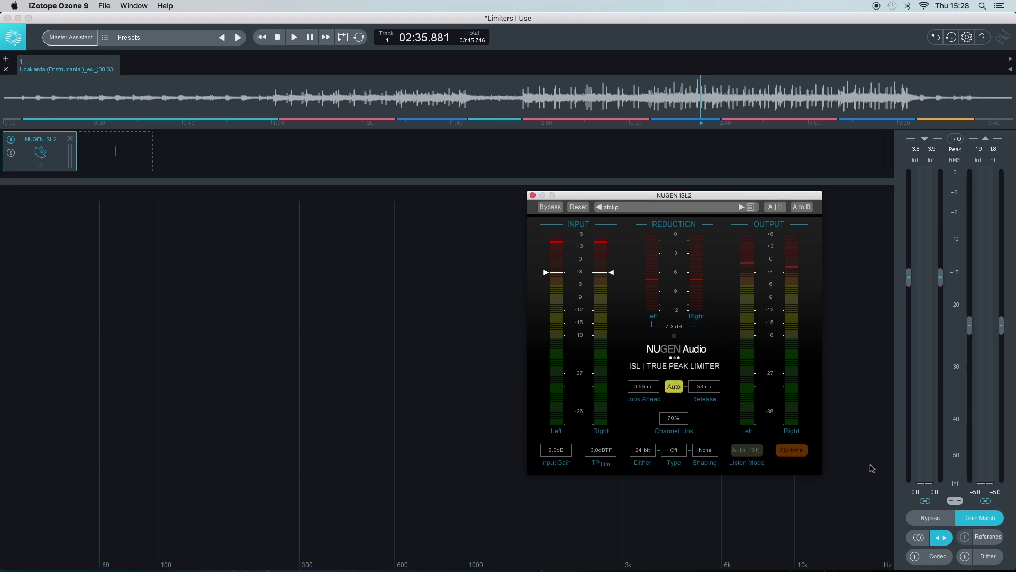
{"action": "key", "text": "space"}
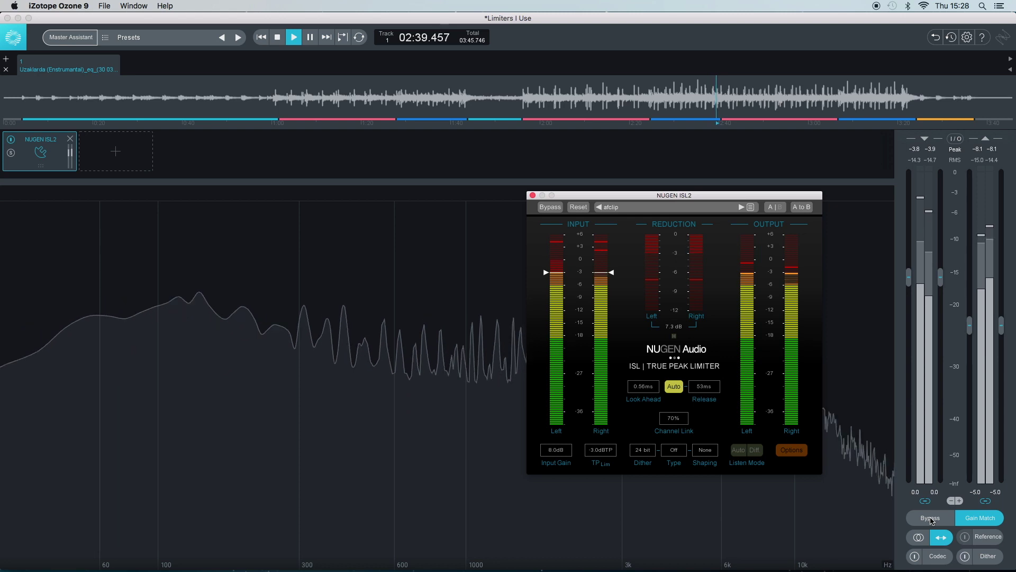
{"action": "left_click", "coordinate": [931, 520]}
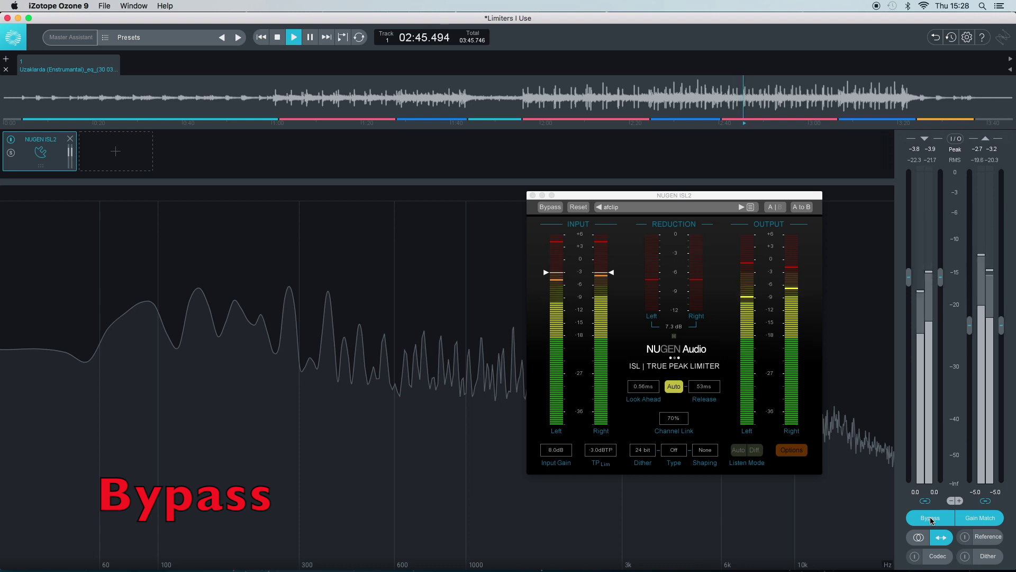
{"action": "left_click", "coordinate": [931, 521]}
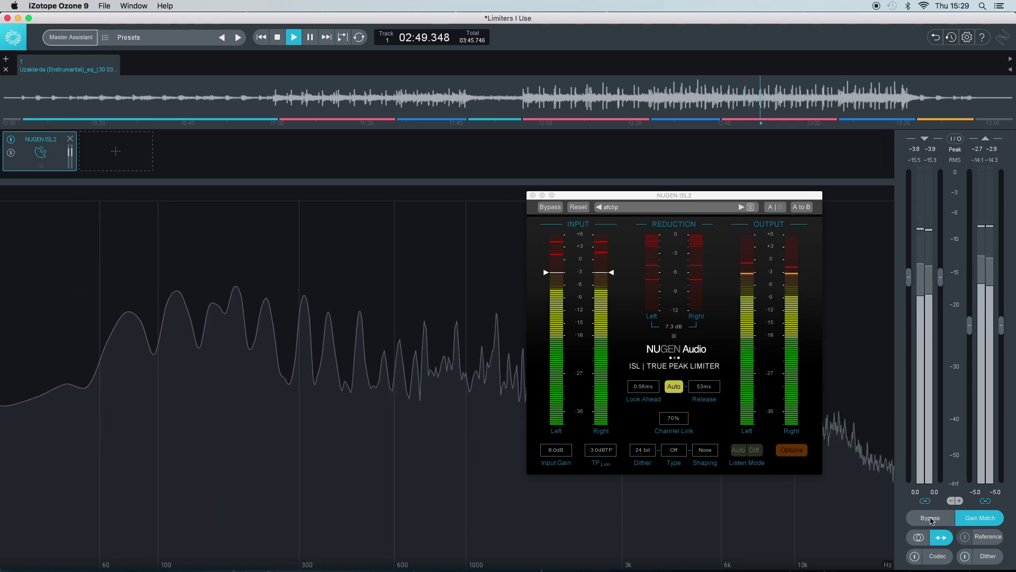
{"action": "left_click", "coordinate": [931, 520]}
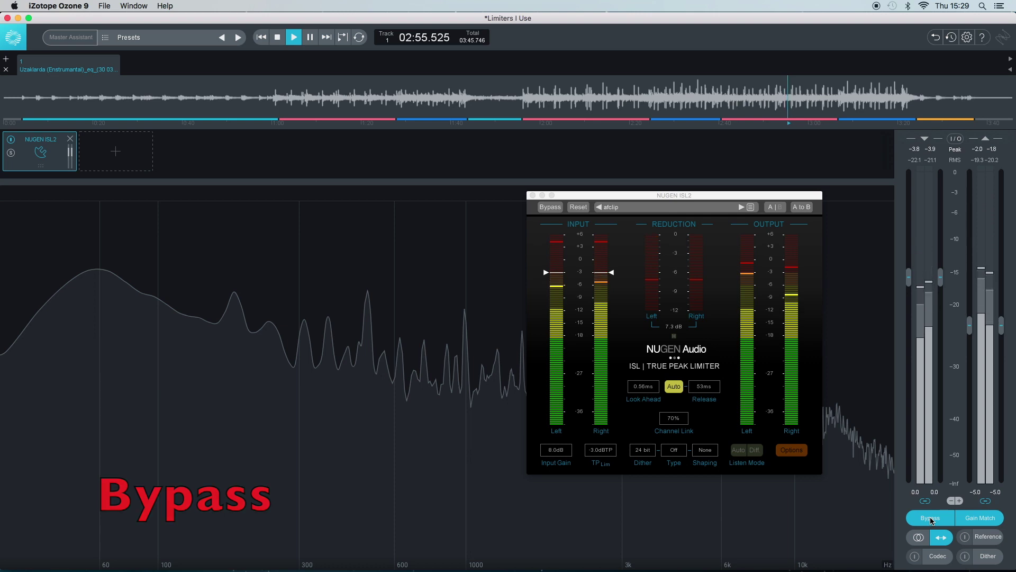
{"action": "left_click", "coordinate": [931, 521]}
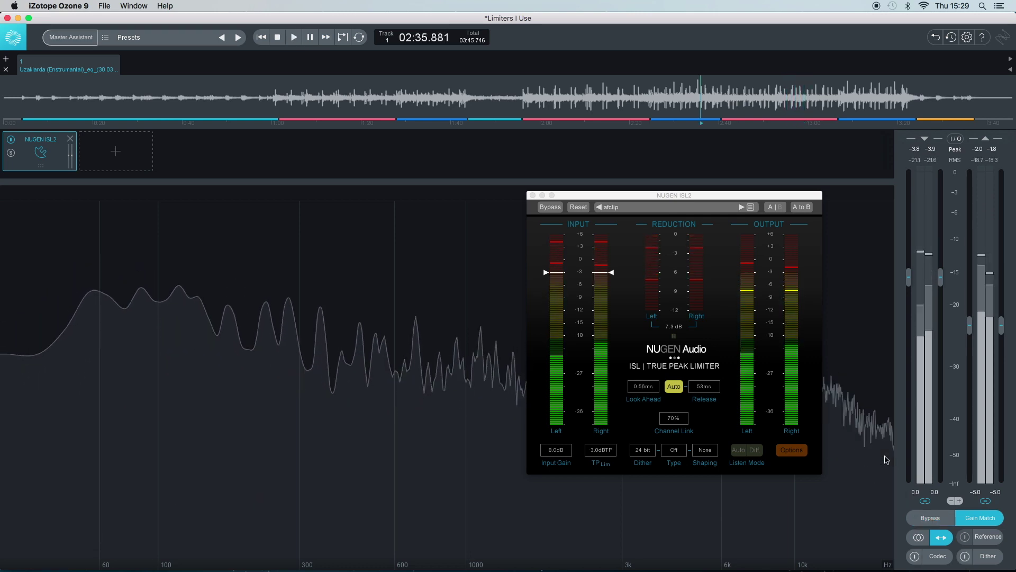
Return the limiter to manual release and set its input gain to 5 dB
{"action": "left_click", "coordinate": [674, 386]}
{"action": "left_click", "coordinate": [556, 449]}
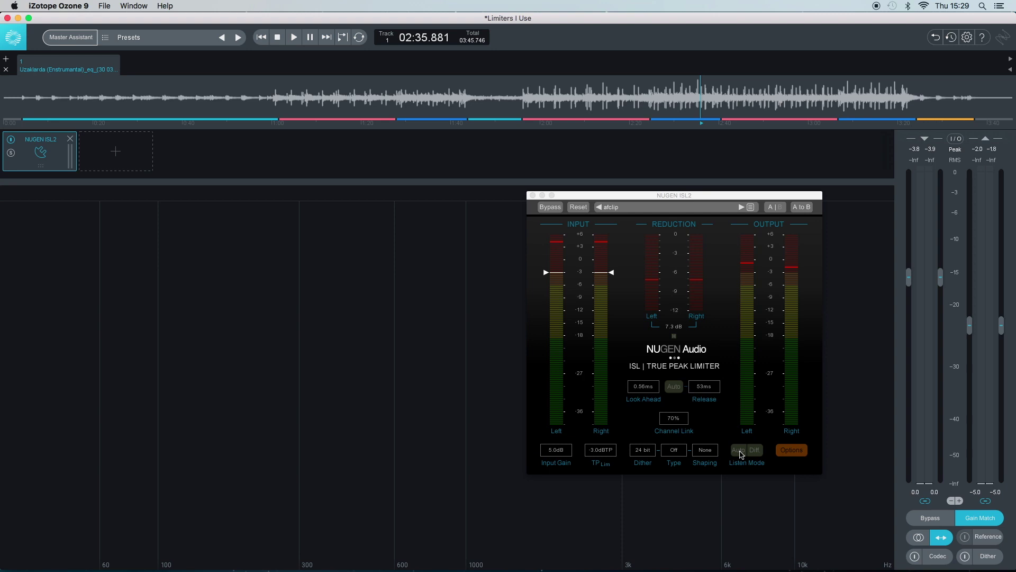
Set the limiter's listen mode to Auto and audition the track against the limiter's own bypass
{"action": "left_click", "coordinate": [739, 451]}
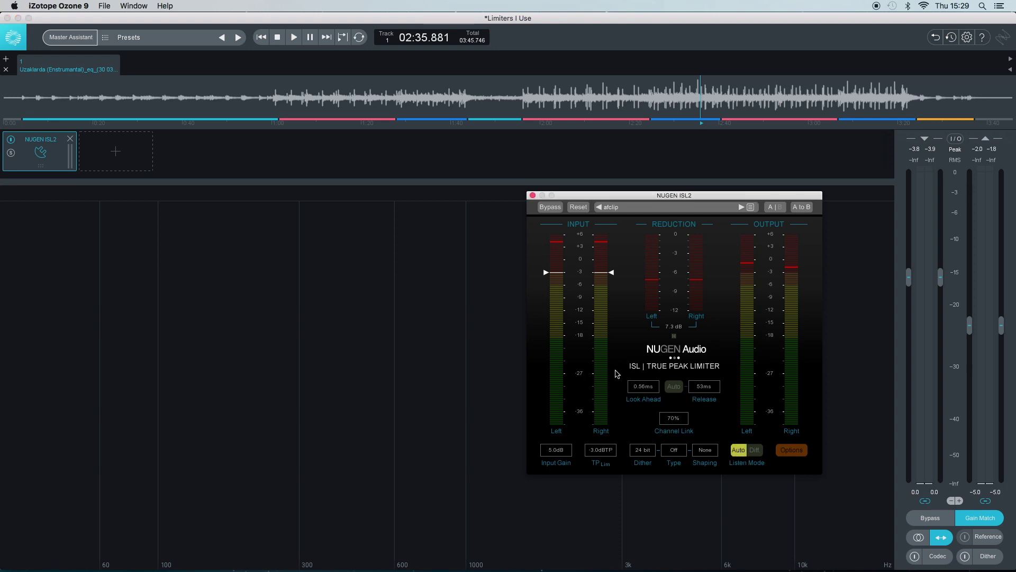
{"action": "key", "text": "space"}
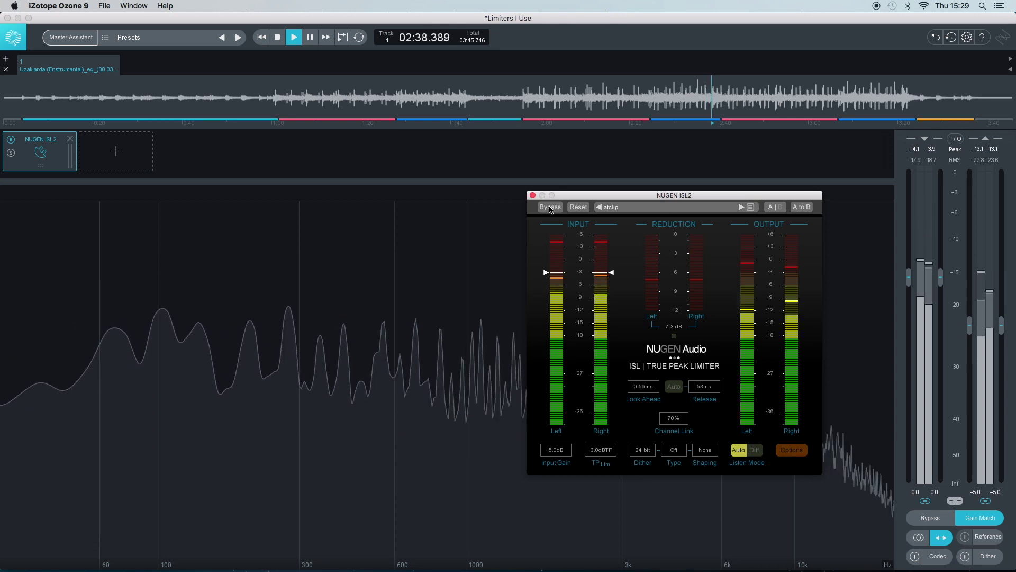
{"action": "left_click", "coordinate": [550, 208]}
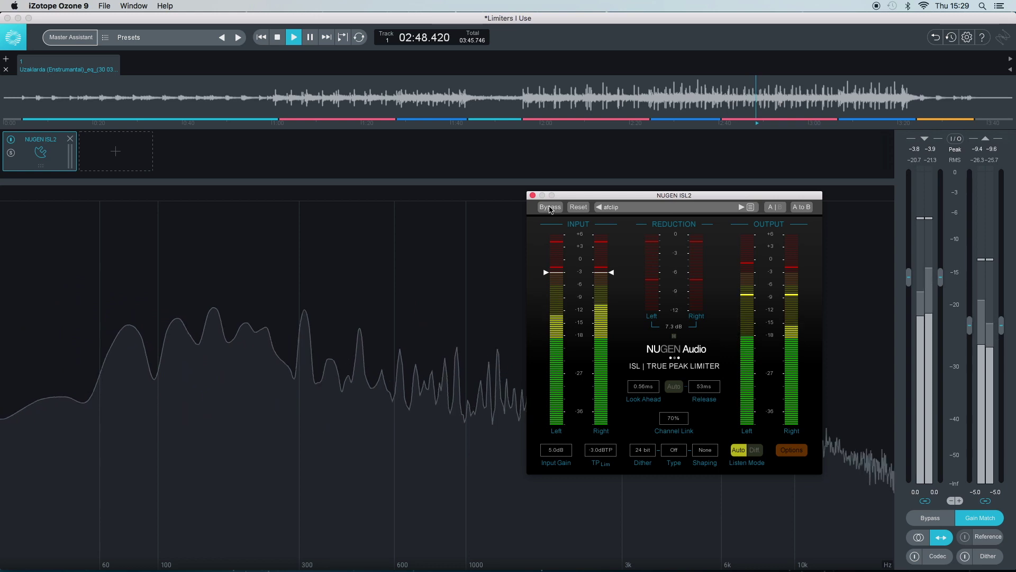
{"action": "left_click", "coordinate": [549, 207]}
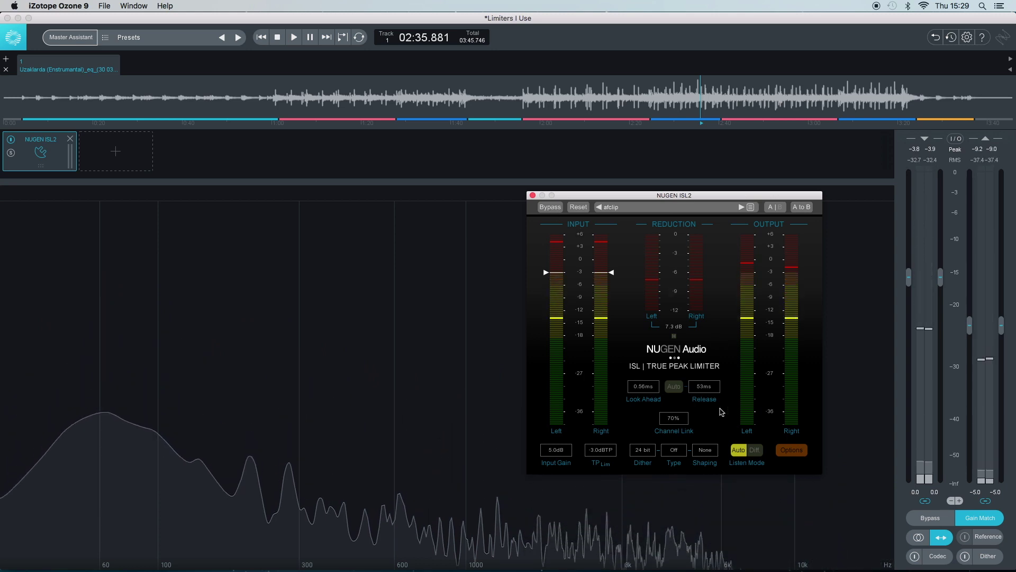
Audition the track in Diff listen mode, alternating with the normal limited output, then stop playback and turn Diff off
{"action": "left_click", "coordinate": [755, 450]}
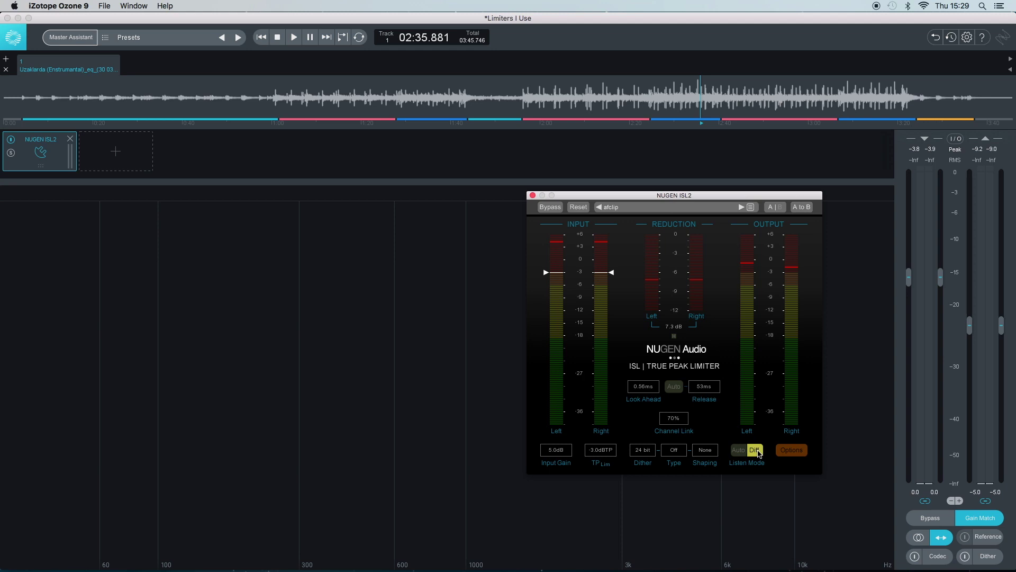
{"action": "key", "text": "space"}
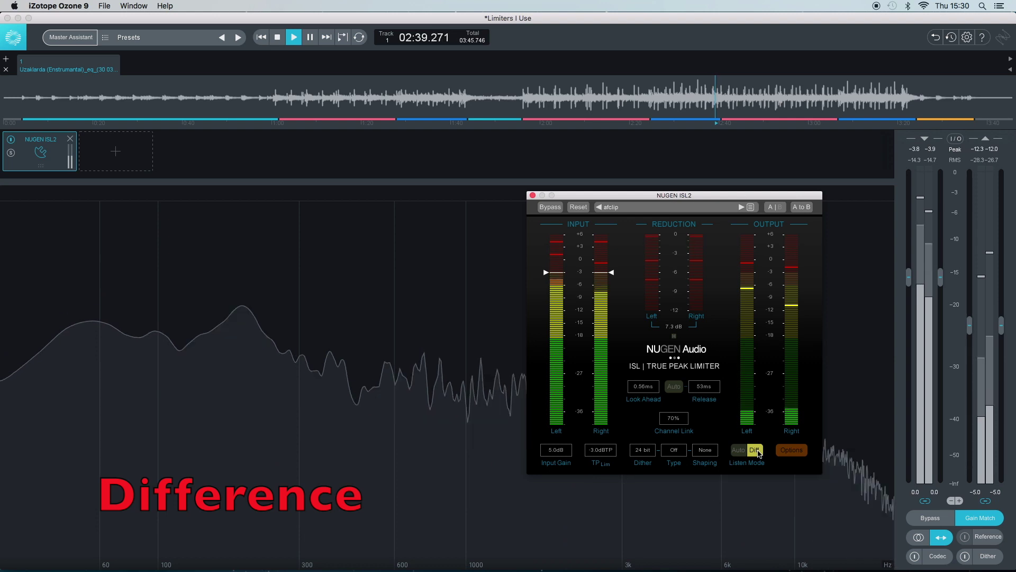
{"action": "left_click", "coordinate": [757, 451]}
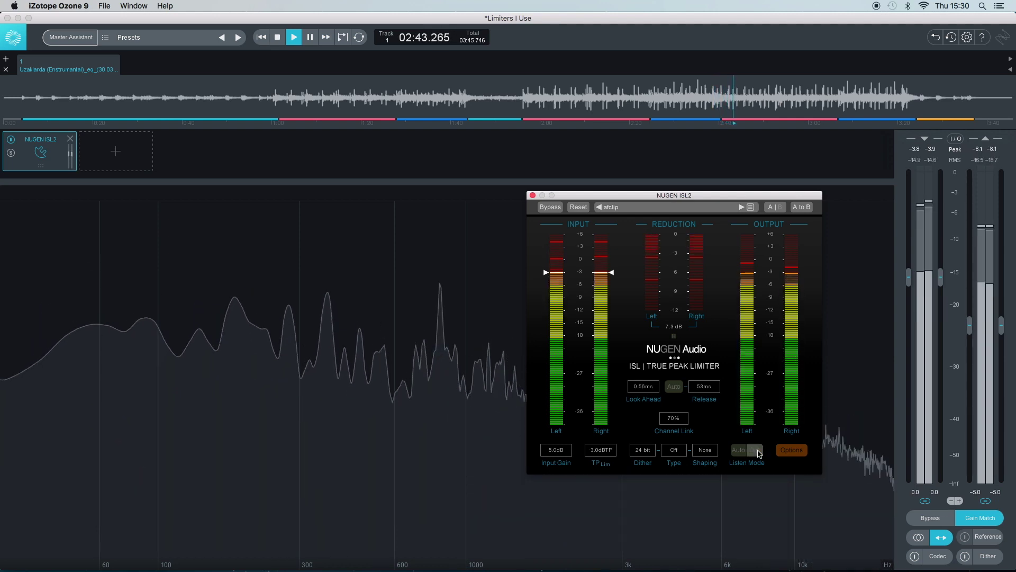
{"action": "left_click", "coordinate": [758, 452]}
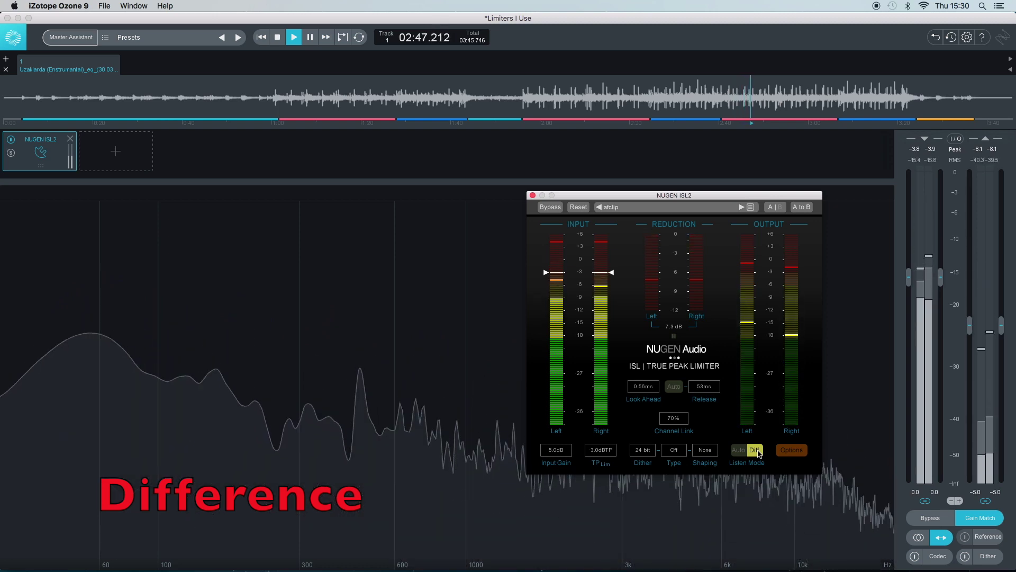
{"action": "key", "text": "space"}
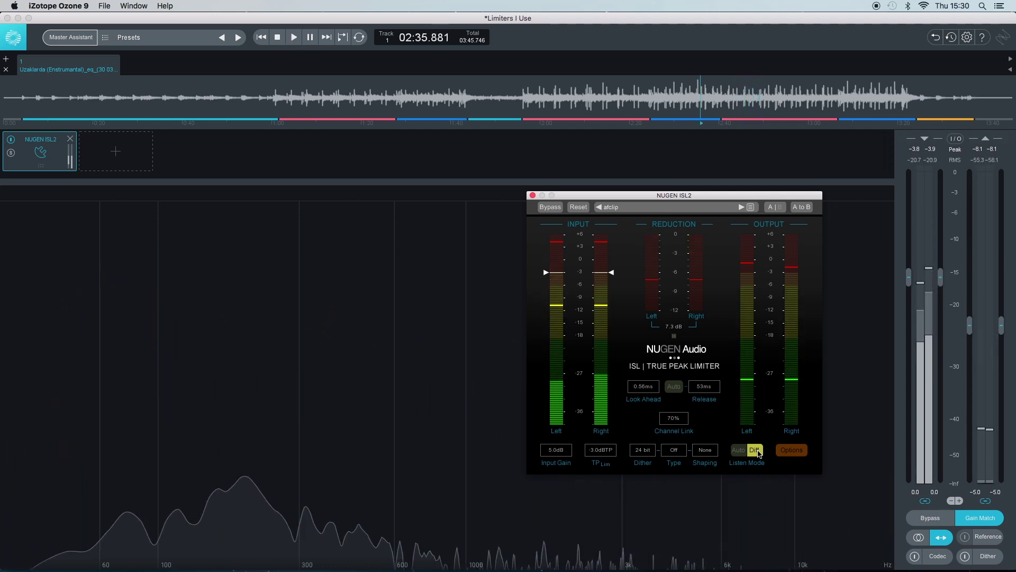
{"action": "left_click", "coordinate": [759, 452]}
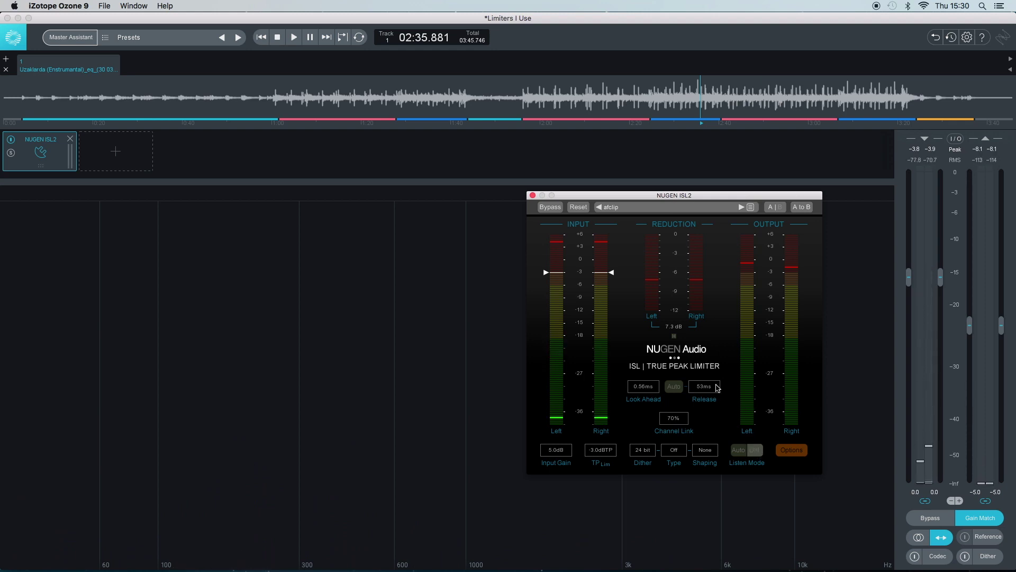